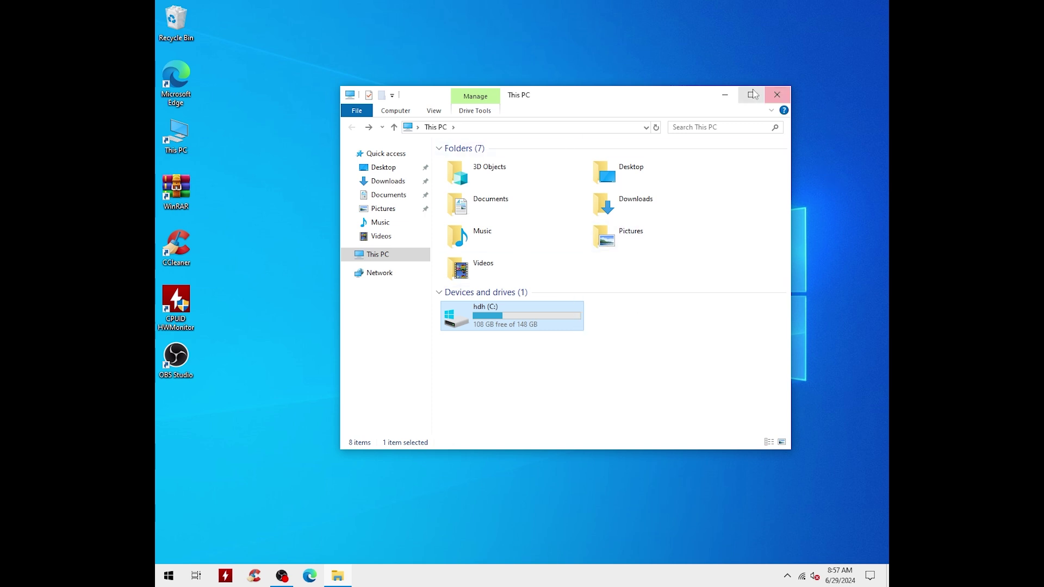
Refresh the desktop, open Disk Management for this computer, and select the hdh (C:) partition on Disk 0.
{"action": "left_click", "coordinate": [724, 95]}
{"action": "right_click", "coordinate": [477, 241]}
{"action": "left_click", "coordinate": [509, 275]}
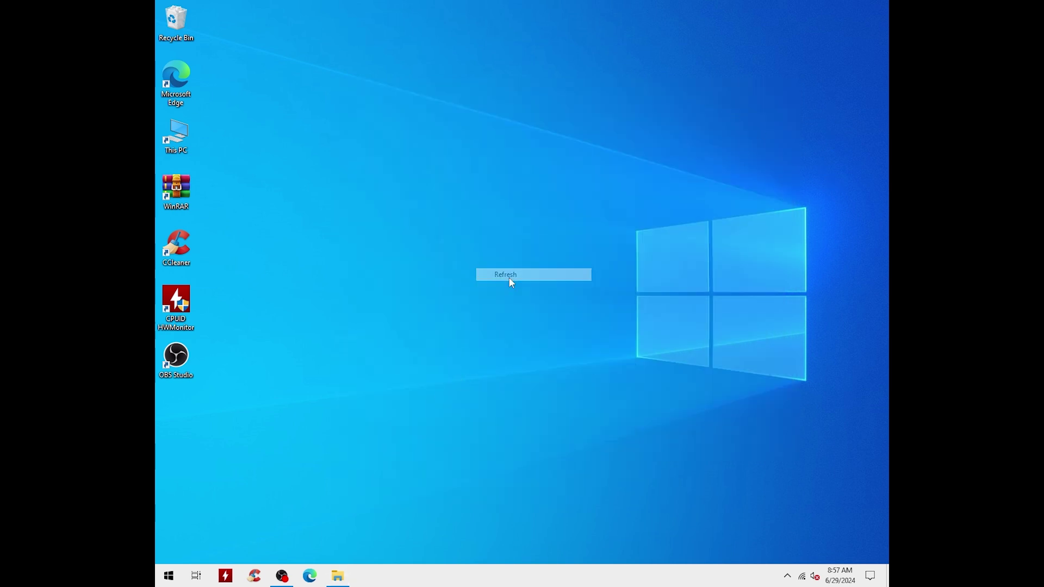
{"action": "right_click", "coordinate": [186, 128]}
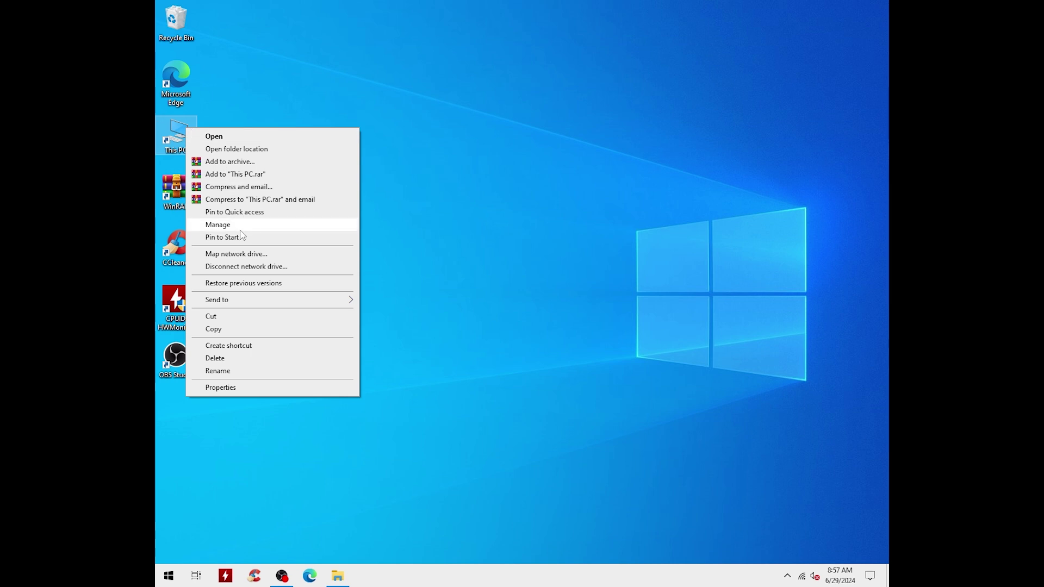
{"action": "left_click", "coordinate": [223, 225]}
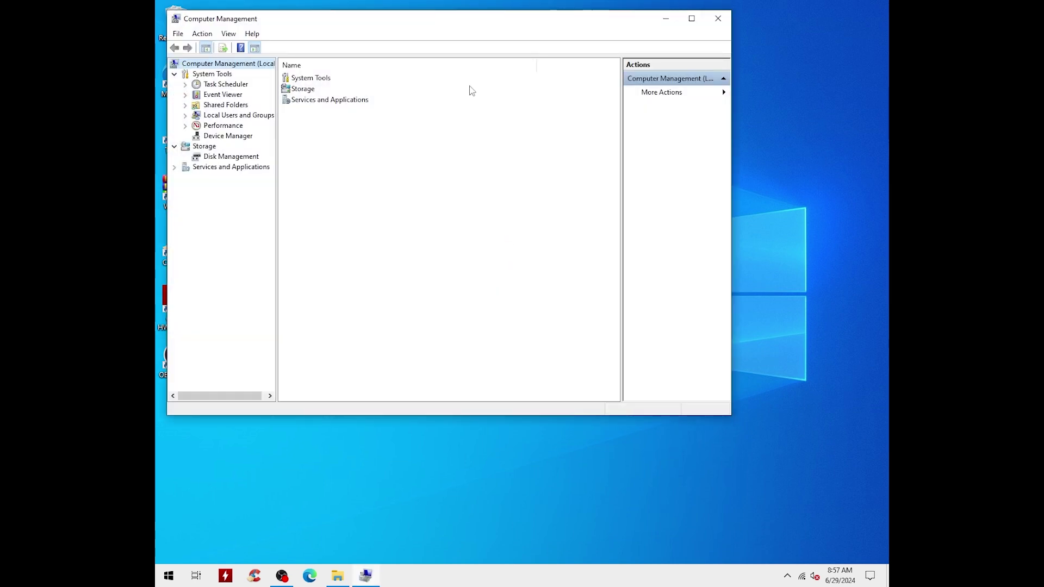
{"action": "left_click_drag", "start_coordinate": [456, 27], "coordinate": [531, 59]}
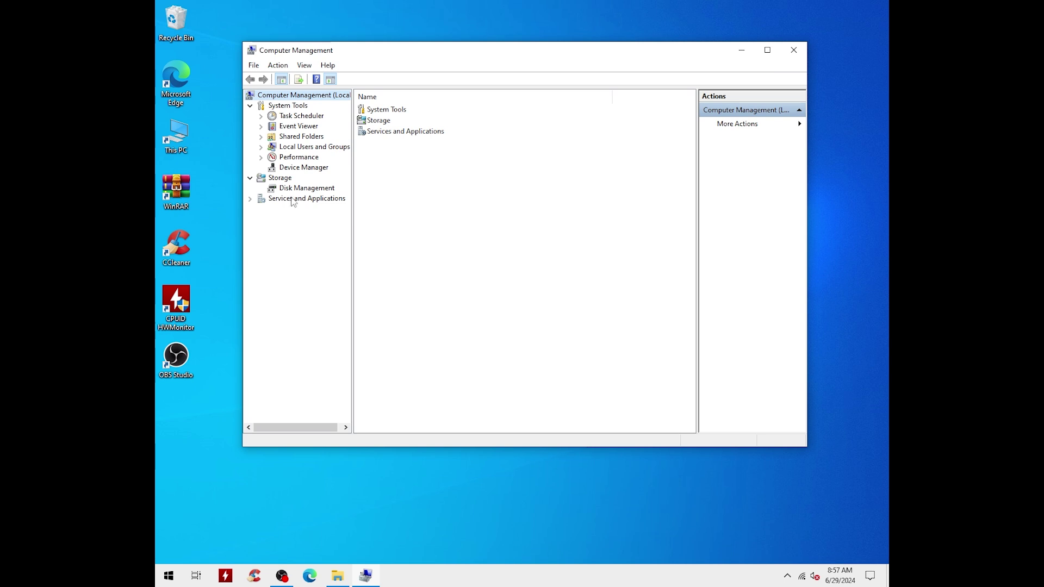
{"action": "left_click", "coordinate": [305, 188]}
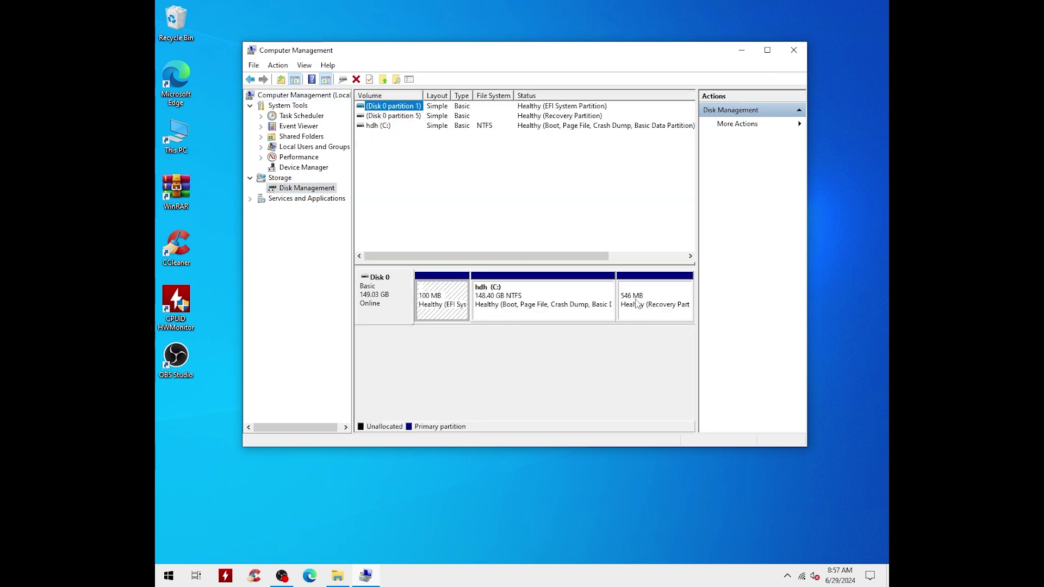
{"action": "left_click", "coordinate": [580, 316]}
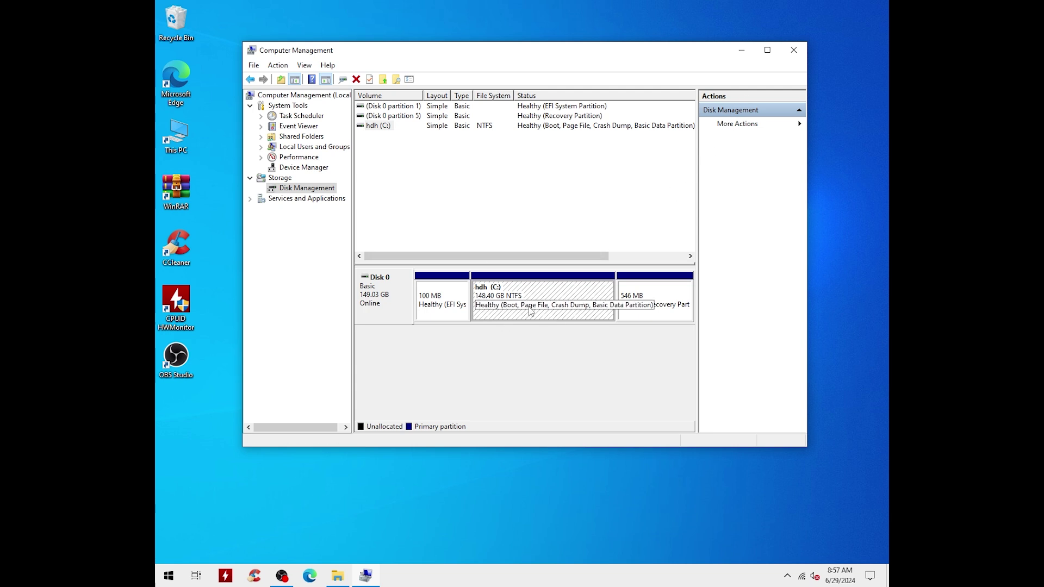
Switch to File Explorer and check the used and free space in the hdh (C:) drive's properties.
{"action": "left_click", "coordinate": [741, 50]}
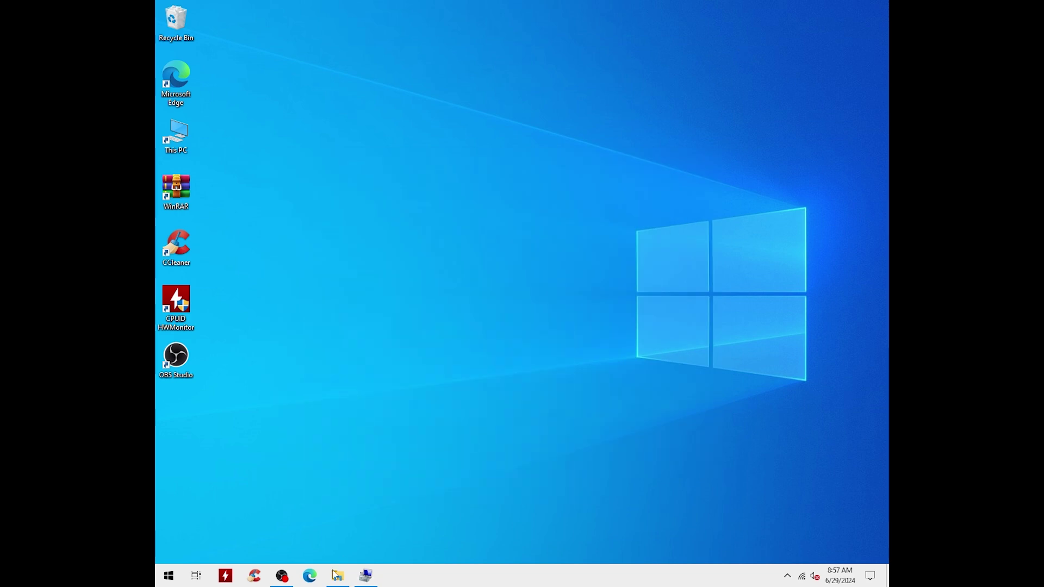
{"action": "left_click", "coordinate": [338, 577]}
{"action": "right_click", "coordinate": [494, 318]}
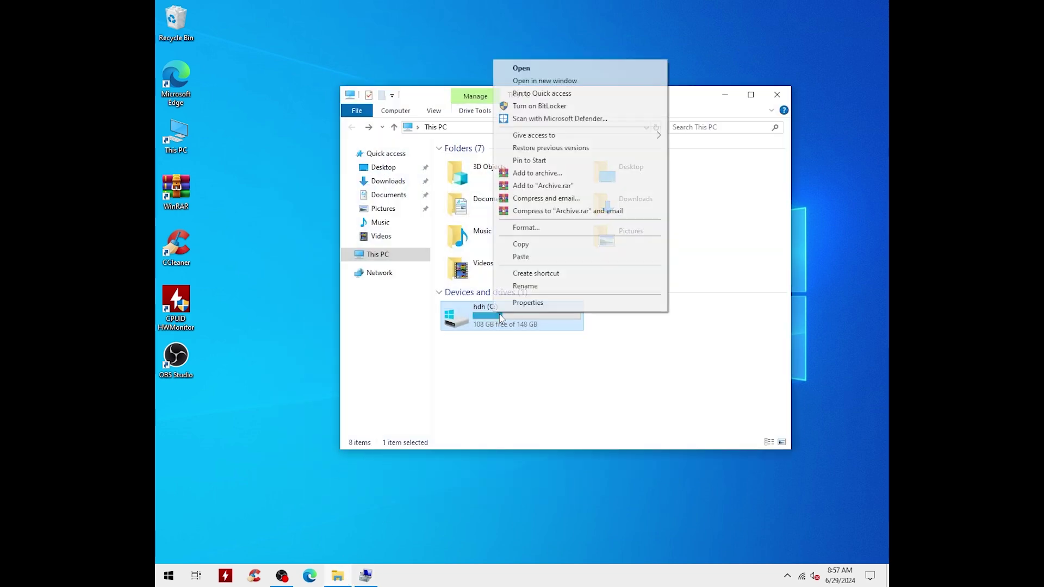
{"action": "left_click", "coordinate": [549, 298]}
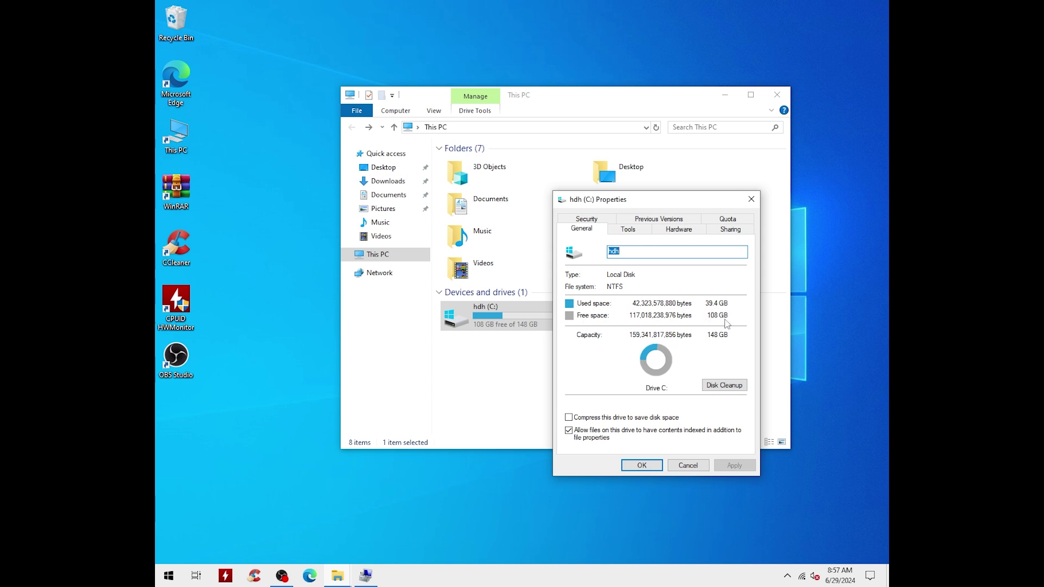
{"action": "left_click", "coordinate": [751, 200]}
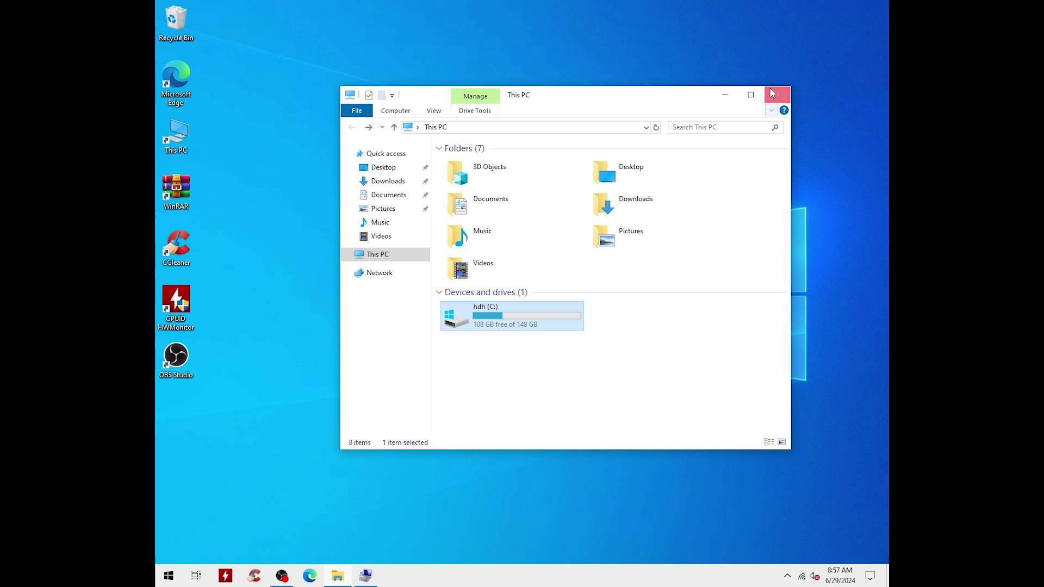
{"action": "left_click", "coordinate": [732, 95]}
Return to Disk Management and shrink the hdh (C:) volume by 40000 MB.
{"action": "left_click", "coordinate": [374, 577]}
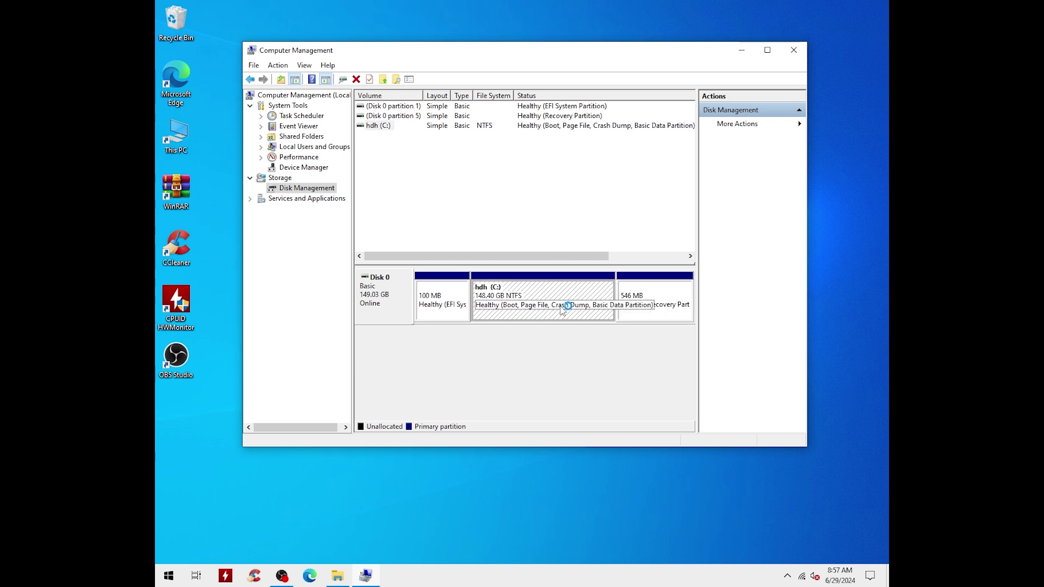
{"action": "right_click", "coordinate": [544, 299]}
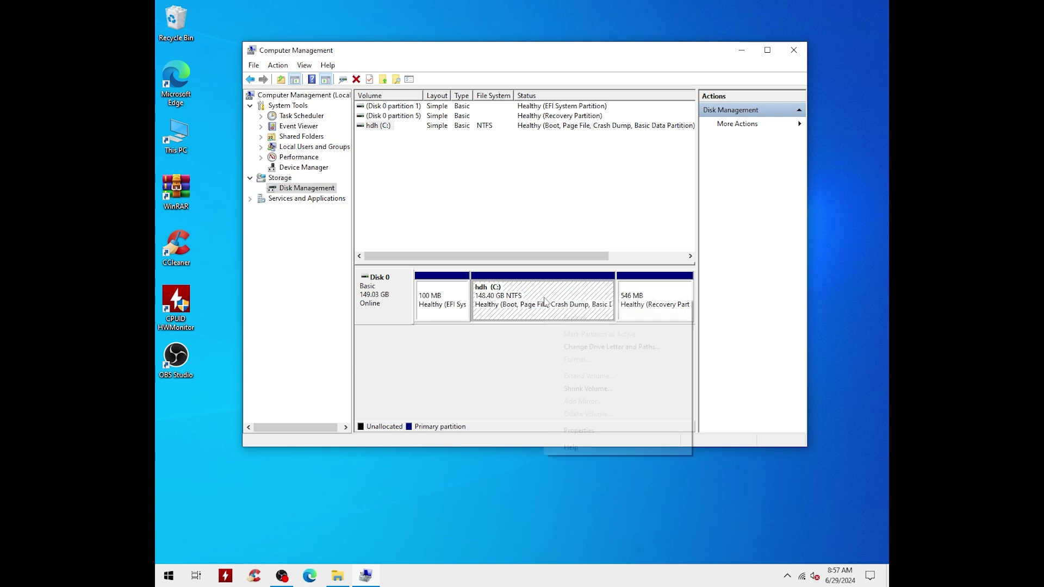
{"action": "left_click", "coordinate": [584, 389]}
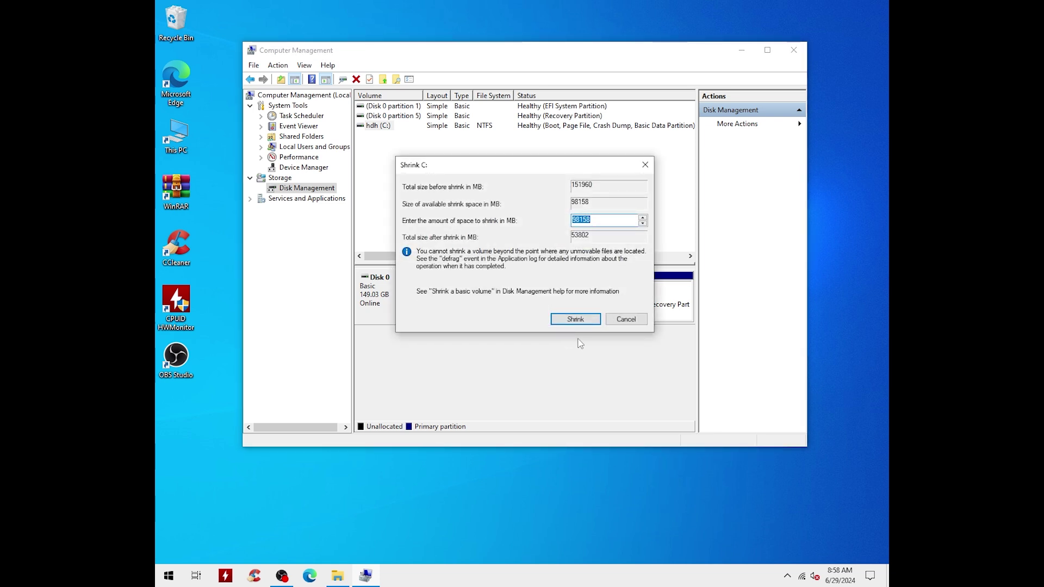
{"action": "left_click_drag", "start_coordinate": [600, 220], "coordinate": [575, 224]}
{"action": "left_click", "coordinate": [605, 221]}
{"action": "left_click", "coordinate": [596, 222]}
{"action": "left_click", "coordinate": [600, 222]}
{"action": "left_click_drag", "start_coordinate": [601, 222], "coordinate": [577, 224]}
{"action": "key", "text": "BackSpace"}
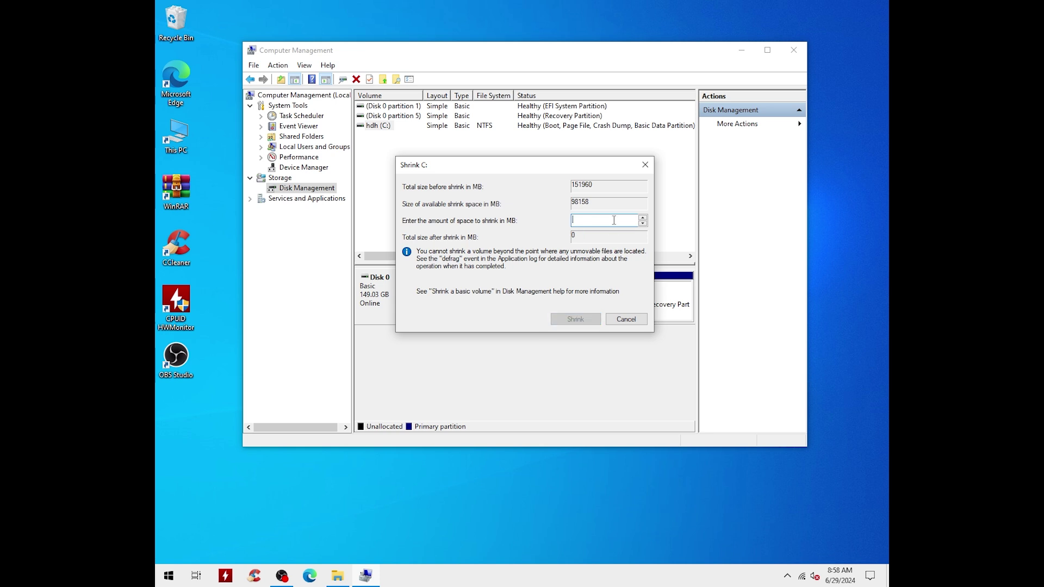
{"action": "type", "text": "40000"}
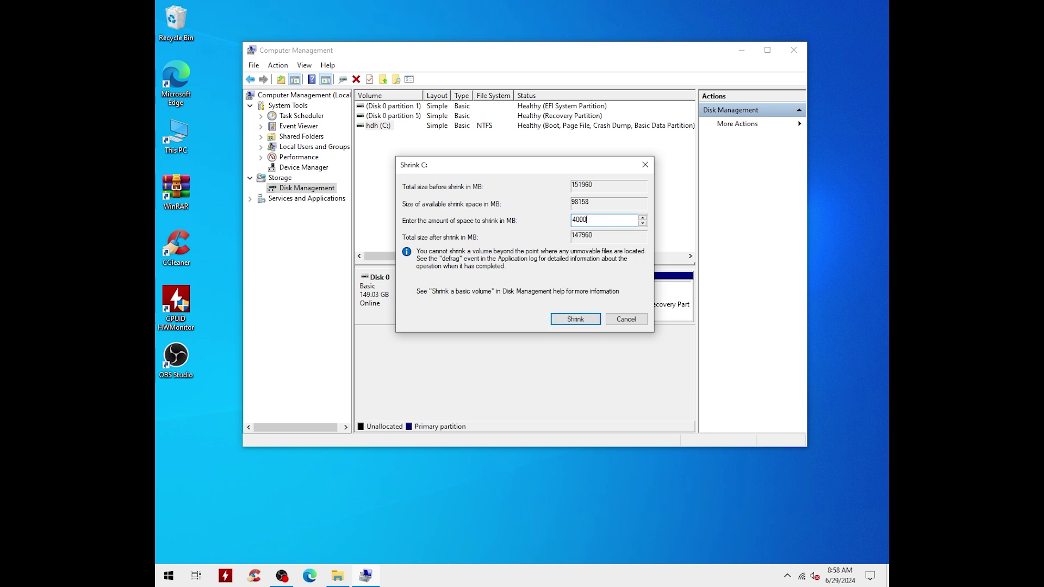
{"action": "left_click_drag", "start_coordinate": [599, 221], "coordinate": [569, 219]}
{"action": "left_click", "coordinate": [603, 223]}
{"action": "left_click", "coordinate": [578, 324]}
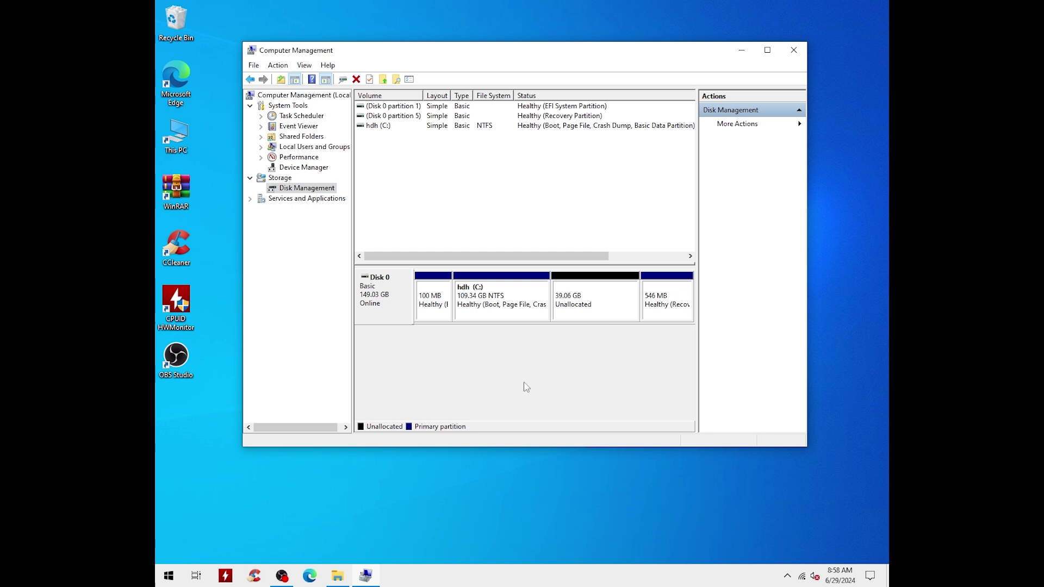
Set up a new simple volume of 40000 MB with drive letter D in the unallocated space on Disk 0.
{"action": "left_click", "coordinate": [601, 308]}
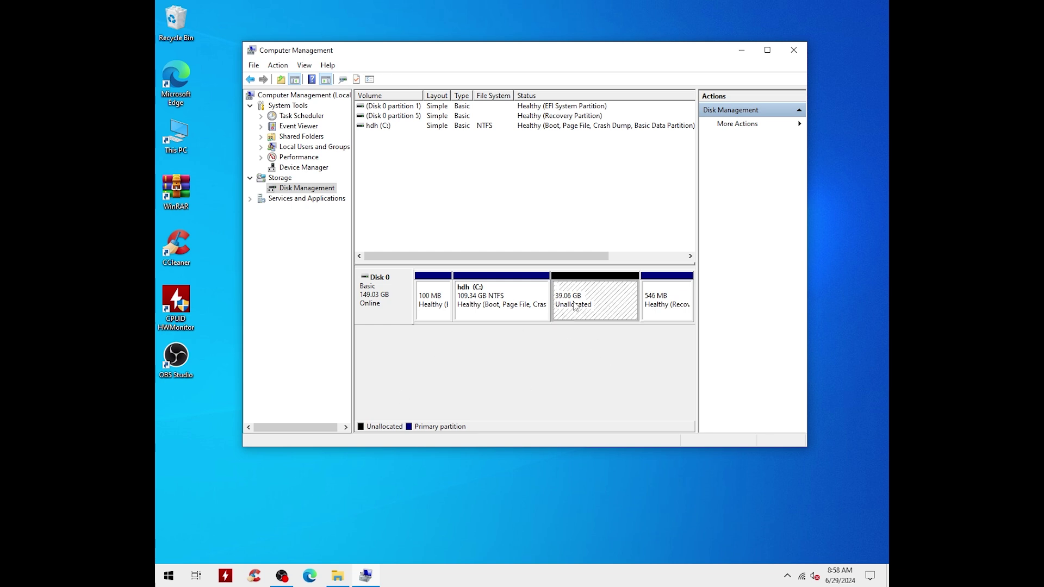
{"action": "right_click", "coordinate": [595, 302]}
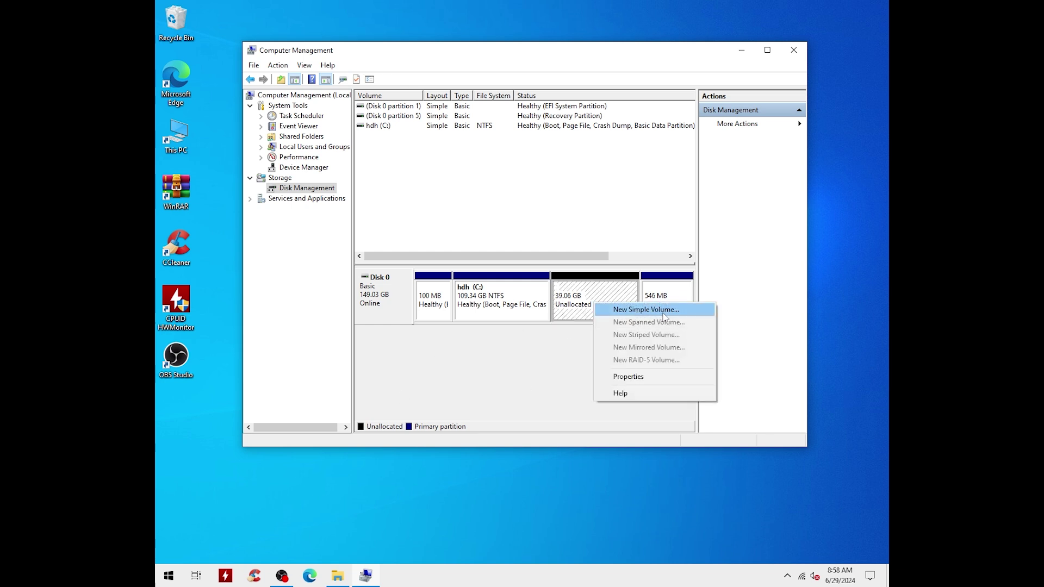
{"action": "left_click", "coordinate": [643, 309]}
{"action": "left_click", "coordinate": [590, 311]}
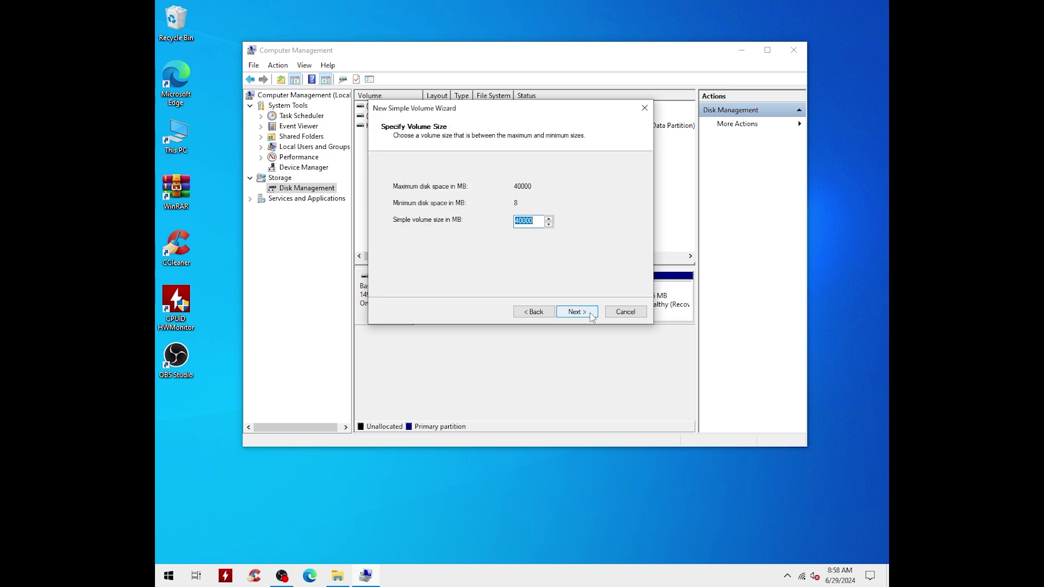
{"action": "left_click", "coordinate": [591, 313]}
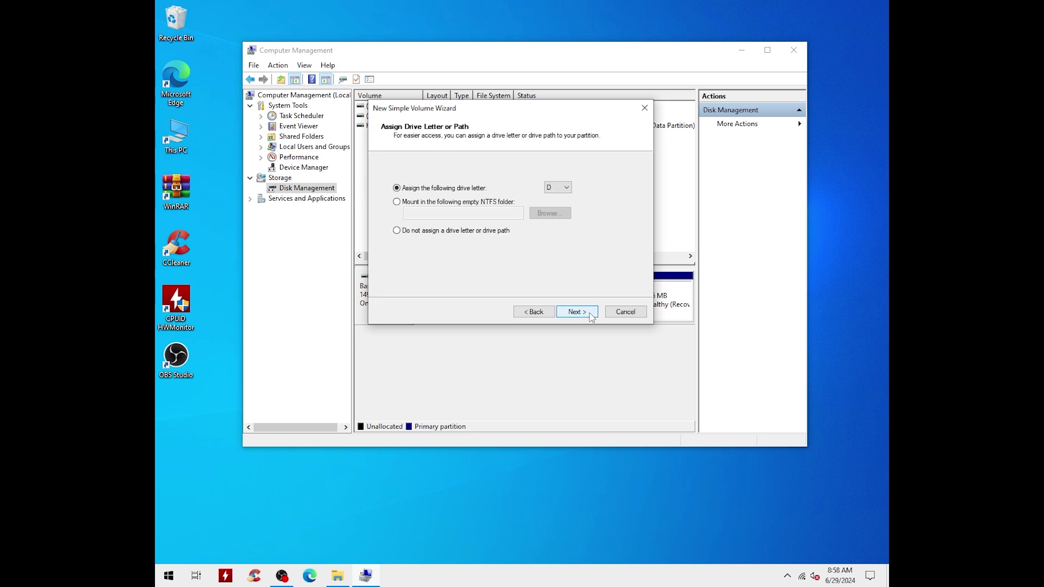
{"action": "left_click", "coordinate": [591, 315]}
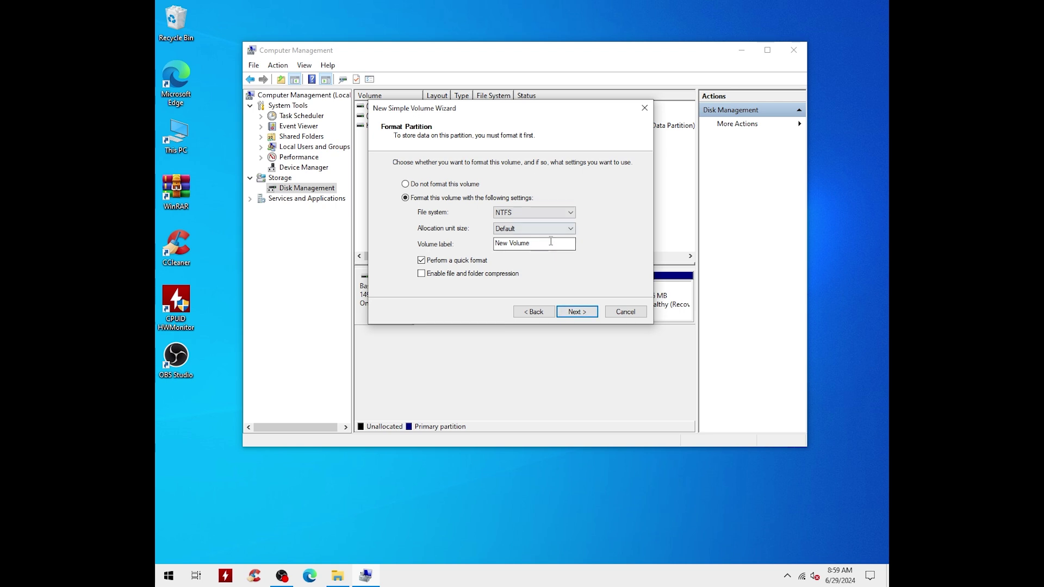
Label the new volume data1, keep NTFS with quick format, and finish creating it.
{"action": "left_click_drag", "start_coordinate": [538, 243], "coordinate": [483, 250]}
{"action": "key", "text": "BackSpace"}
{"action": "type", "text": "data1"}
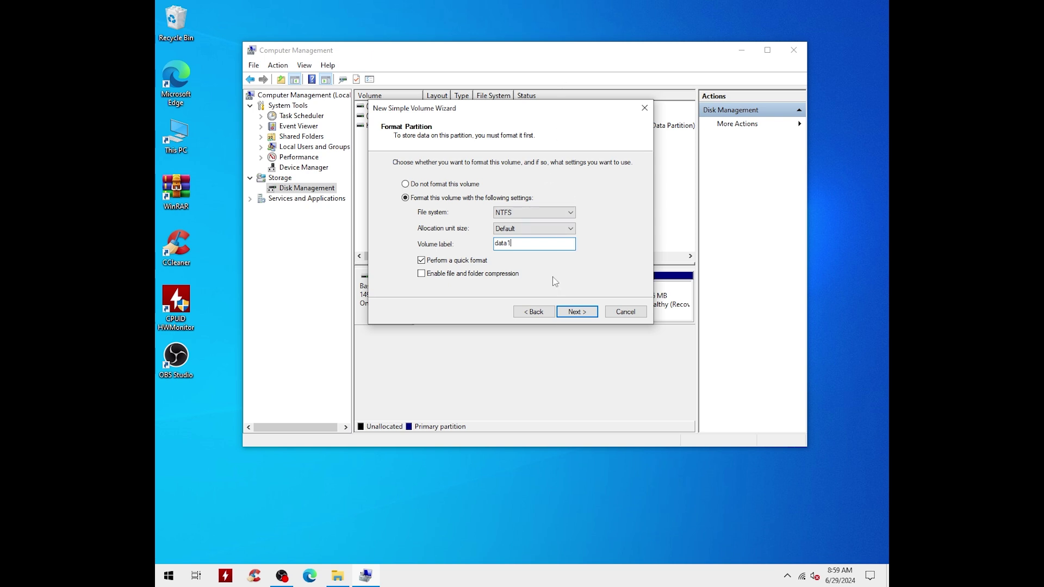
{"action": "left_click", "coordinate": [579, 316]}
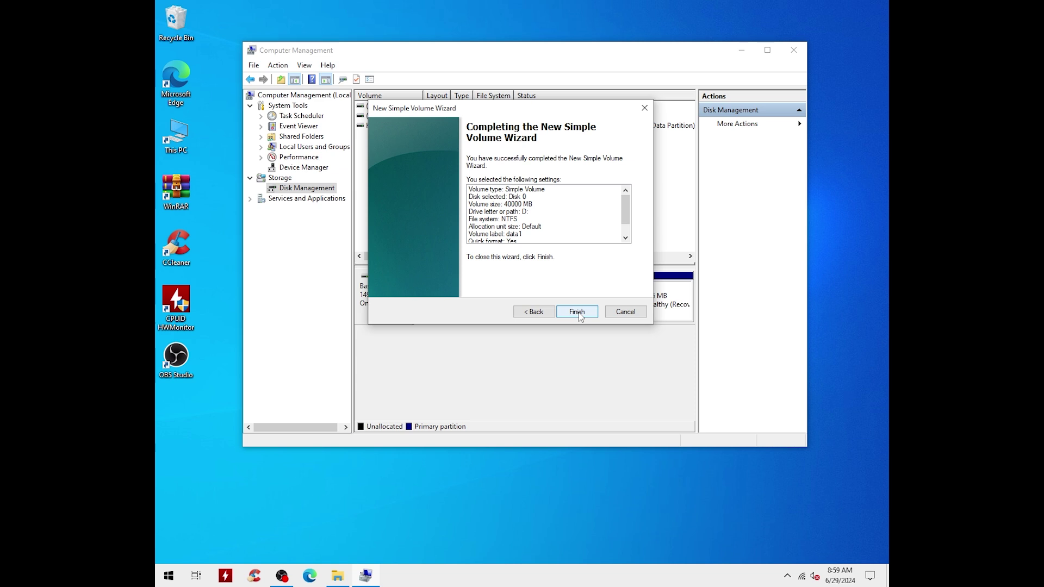
{"action": "left_click", "coordinate": [577, 311]}
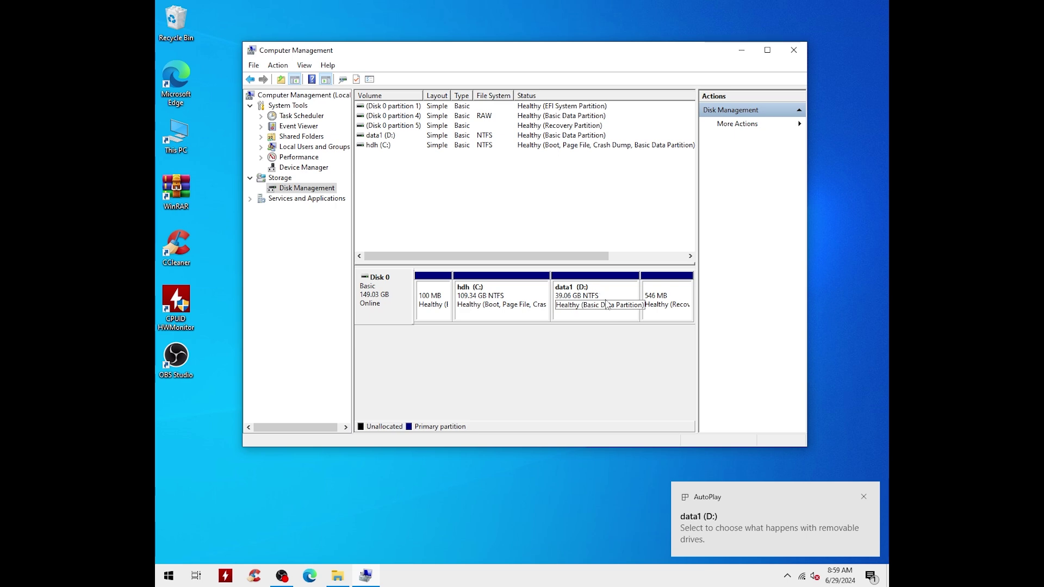
Switch to File Explorer and inspect the new data1 (D:) drive's contents and its space alongside hdh (C:).
{"action": "left_click", "coordinate": [741, 52]}
{"action": "left_click", "coordinate": [337, 575]}
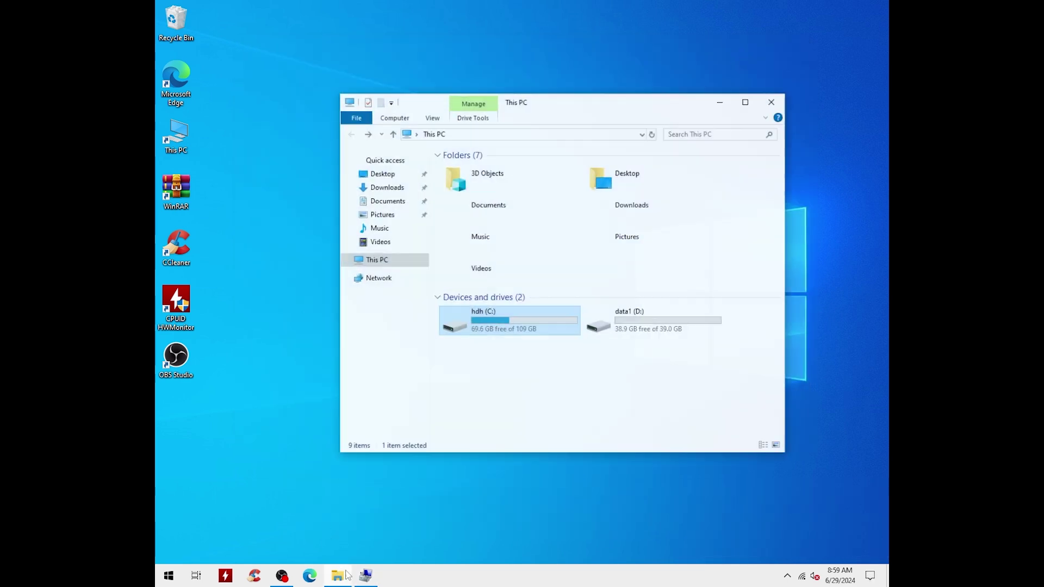
{"action": "left_click", "coordinate": [655, 321]}
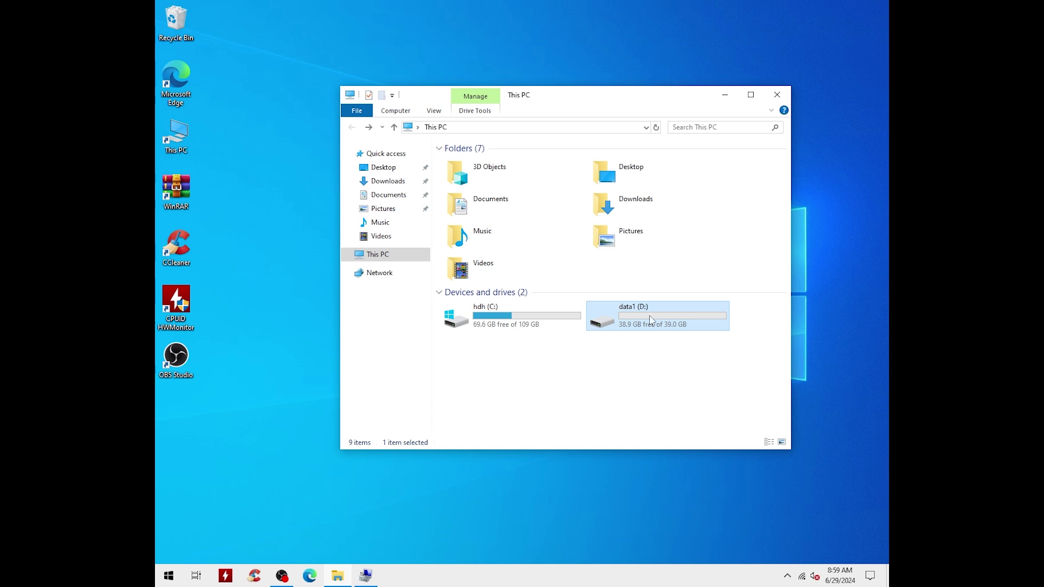
{"action": "double_click", "coordinate": [657, 323]}
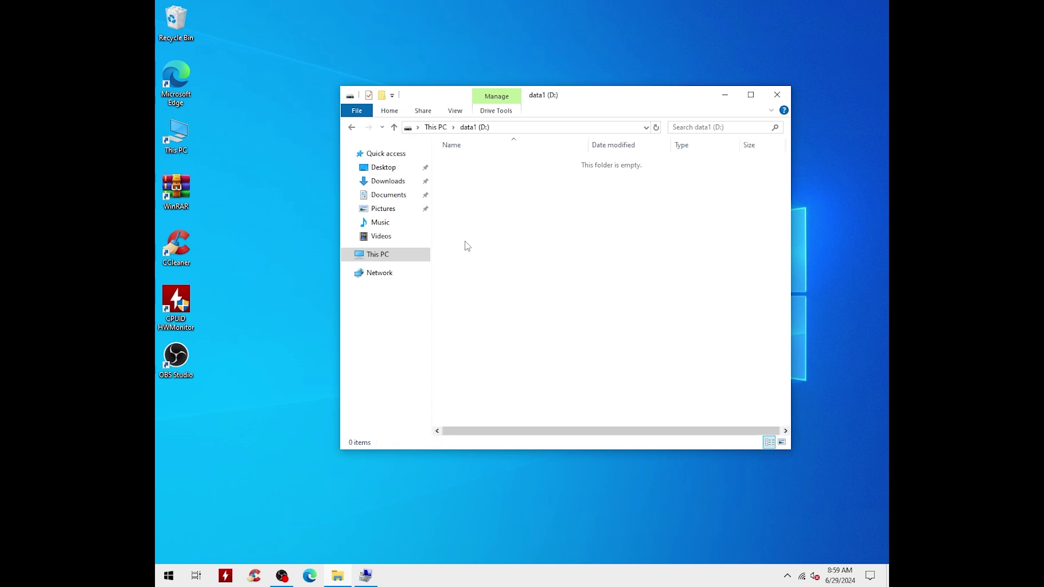
{"action": "left_click", "coordinate": [351, 129]}
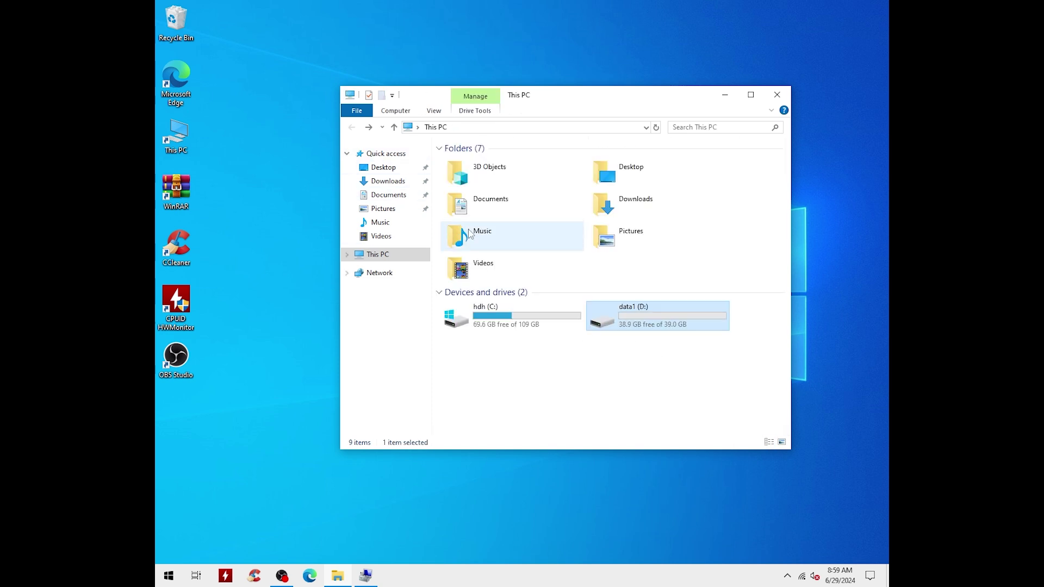
{"action": "double_click", "coordinate": [657, 326]}
{"action": "left_click", "coordinate": [351, 127]}
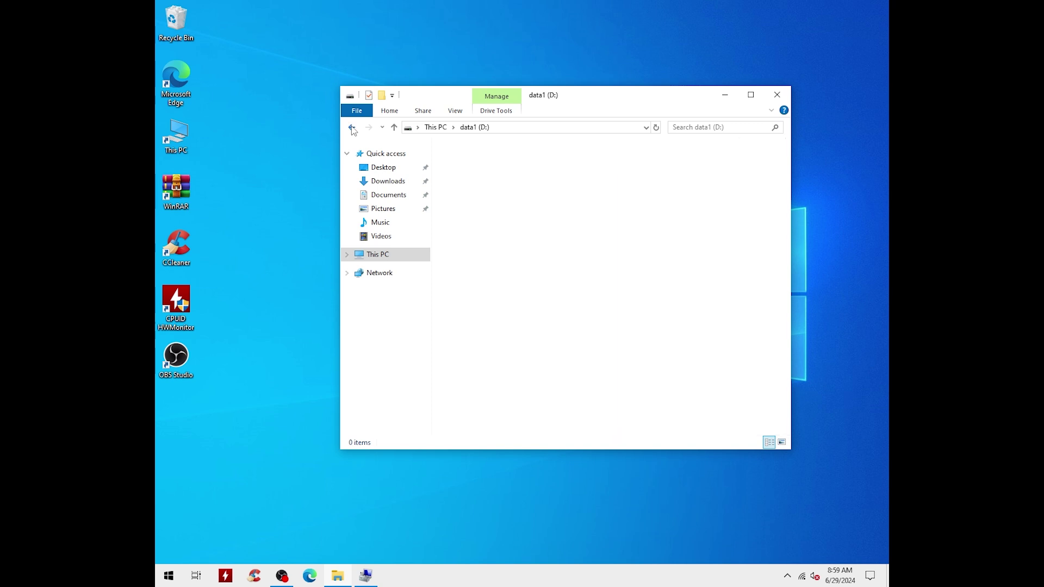
{"action": "left_click", "coordinate": [550, 318]}
{"action": "double_click", "coordinate": [642, 325]}
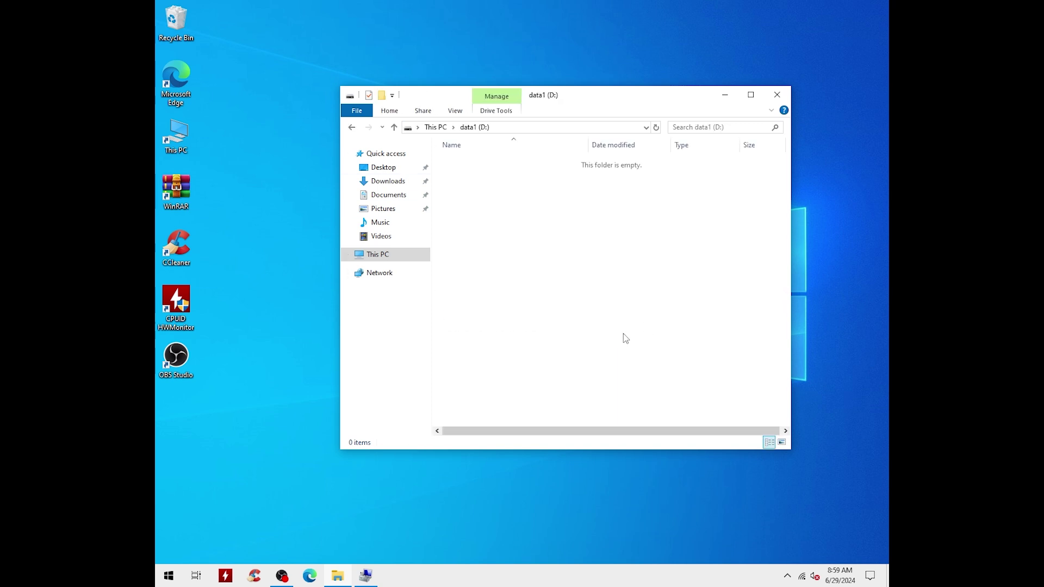
{"action": "left_click", "coordinate": [351, 128]}
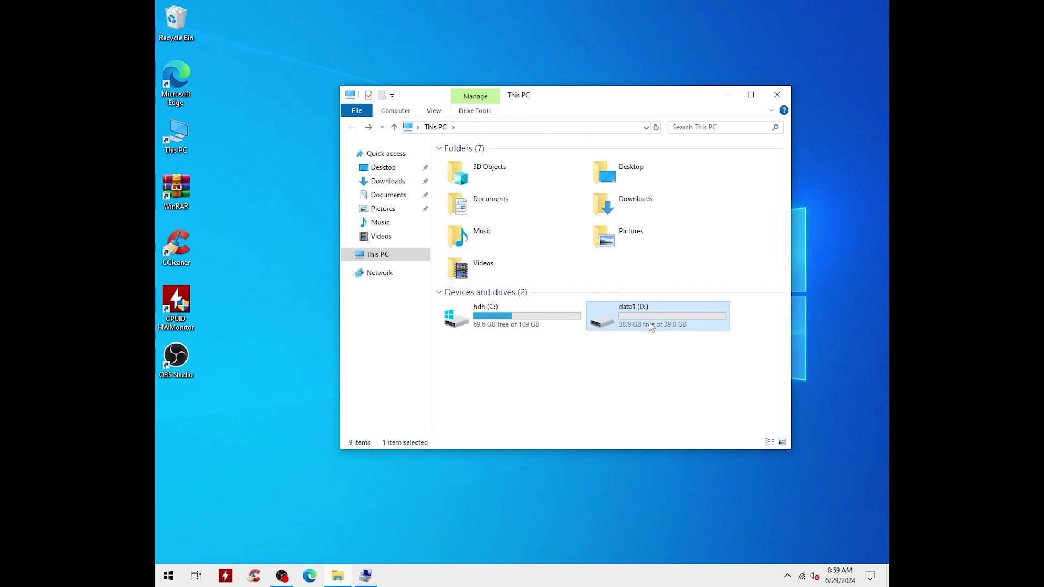
{"action": "double_click", "coordinate": [636, 326]}
{"action": "left_click", "coordinate": [352, 127]}
{"action": "left_click", "coordinate": [539, 326]}
{"action": "left_click", "coordinate": [662, 329]}
Compare the Disk 0 partition layout in Disk Management with the drives shown in File Explorer.
{"action": "left_click", "coordinate": [366, 576]}
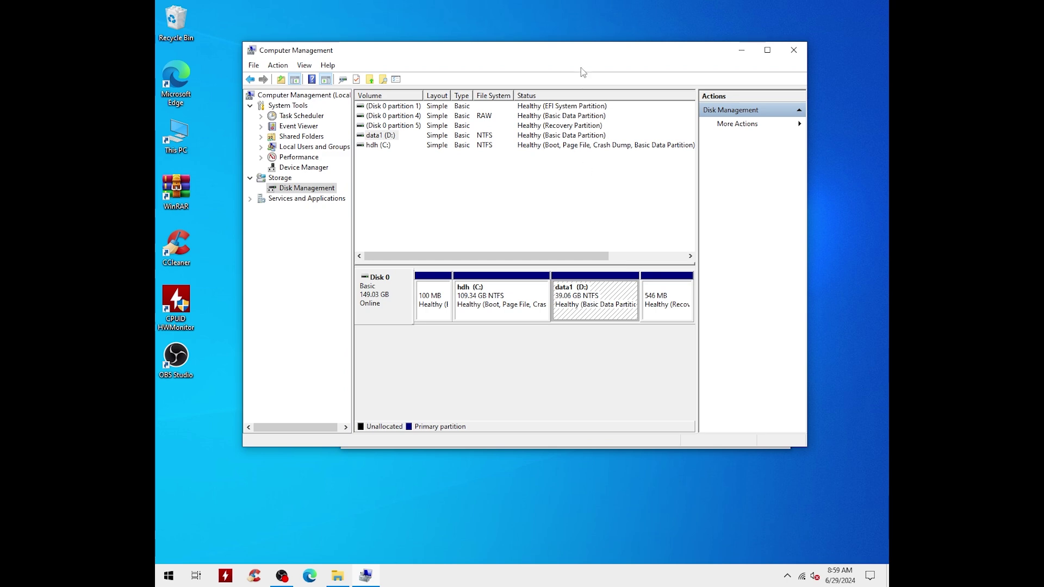
{"action": "left_click_drag", "start_coordinate": [579, 46], "coordinate": [312, 90]}
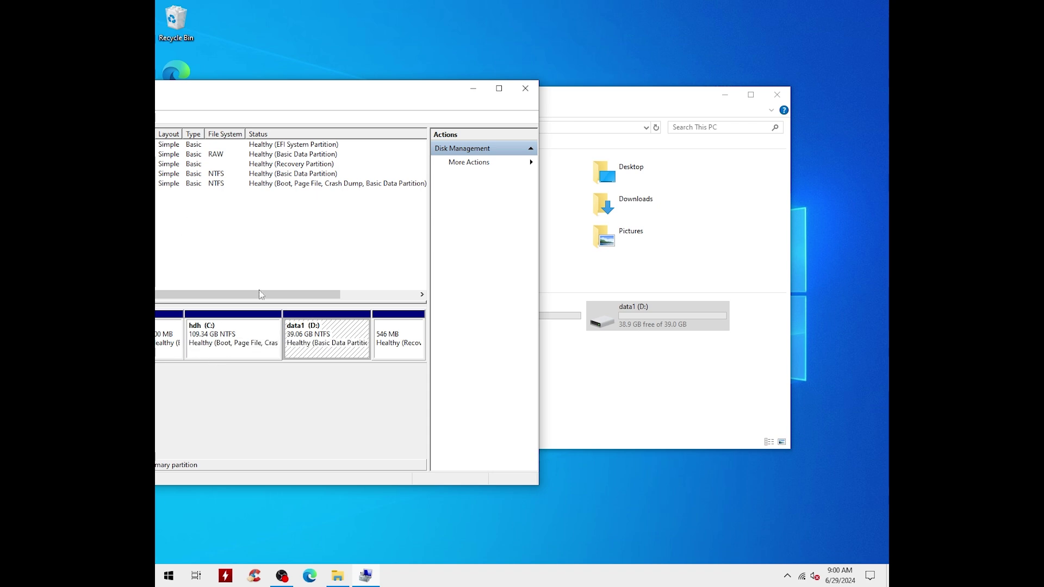
{"action": "left_click_drag", "start_coordinate": [338, 93], "coordinate": [629, 104]}
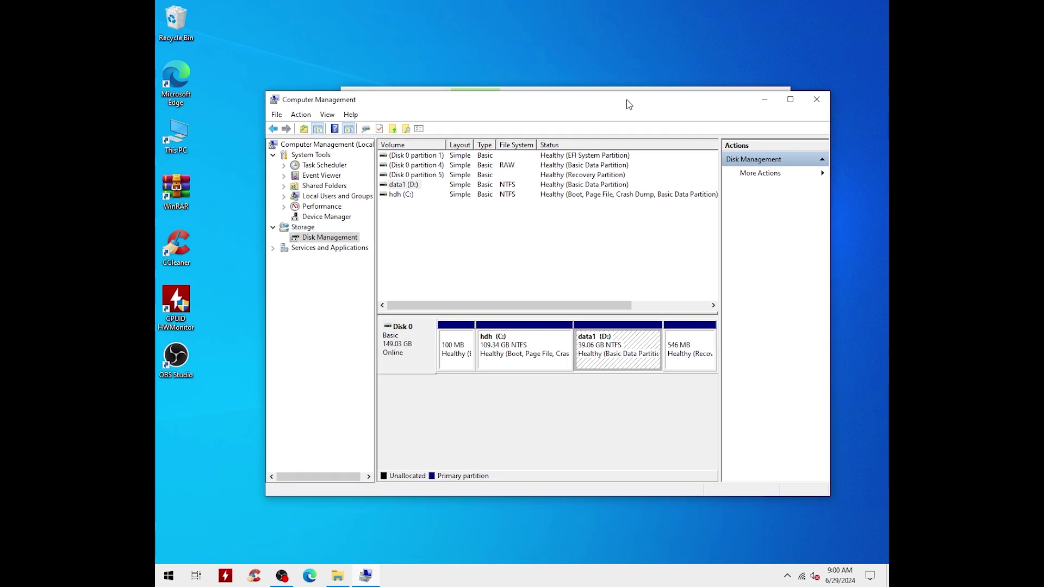
{"action": "left_click", "coordinate": [764, 100]}
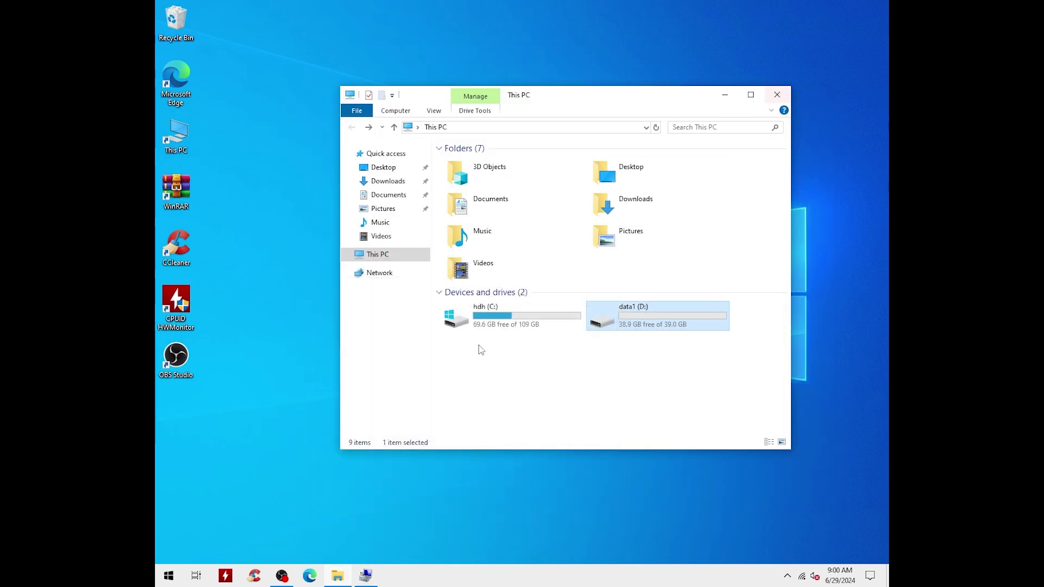
Enlarge the Computer Management window and arrange it beside File Explorer with the drives and Disk 0 partitions both in view.
{"action": "left_click_drag", "start_coordinate": [572, 97], "coordinate": [547, 108]}
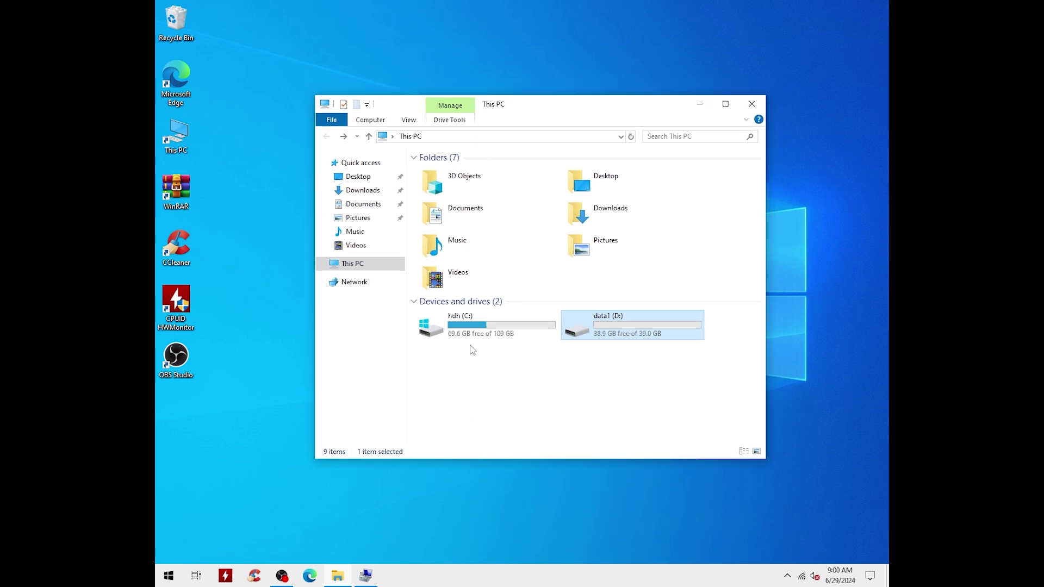
{"action": "left_click", "coordinate": [338, 576]}
{"action": "left_click", "coordinate": [337, 576]}
{"action": "left_click", "coordinate": [365, 576]}
{"action": "left_click", "coordinate": [536, 365]}
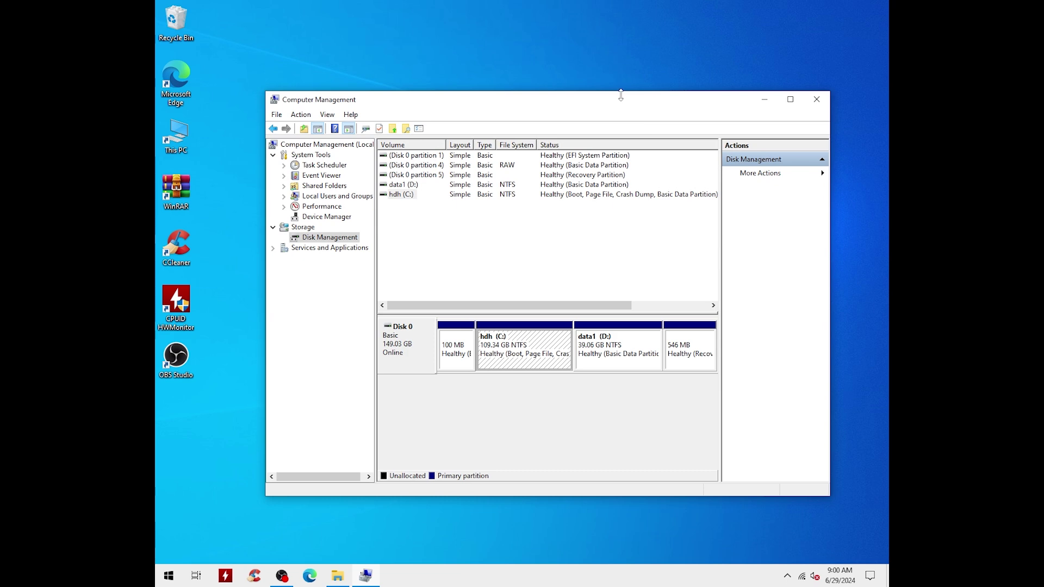
{"action": "mouse_move", "coordinate": [620, 91]}
{"action": "left_mouse_down"}
{"action": "mouse_move", "coordinate": [620, 125]}
{"action": "mouse_move", "coordinate": [620, 82]}
{"action": "left_mouse_up"}
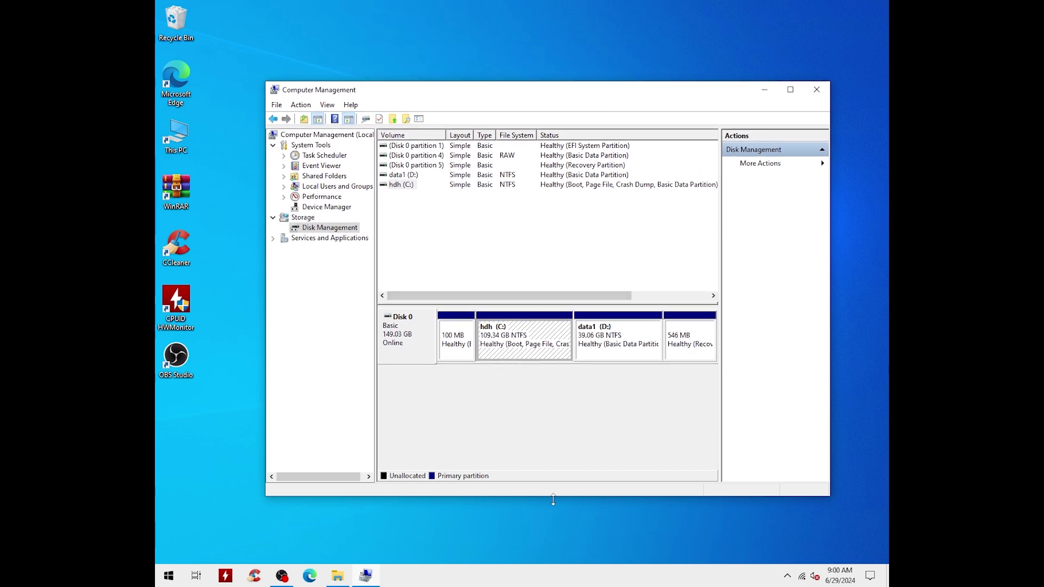
{"action": "mouse_move", "coordinate": [831, 302]}
{"action": "left_mouse_down"}
{"action": "mouse_move", "coordinate": [804, 299]}
{"action": "mouse_move", "coordinate": [844, 301]}
{"action": "left_mouse_up"}
{"action": "left_click_drag", "start_coordinate": [539, 93], "coordinate": [320, 163]}
Match the hdh (C:) and data1 (D:) drives in File Explorer with their partitions on Disk 0.
{"action": "left_click", "coordinate": [220, 379]}
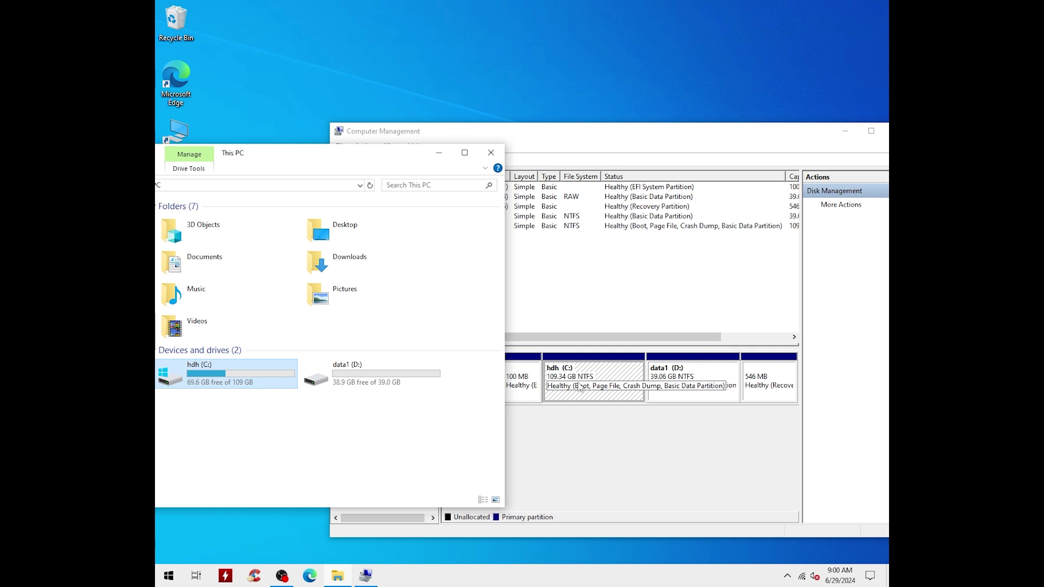
{"action": "left_click", "coordinate": [404, 372]}
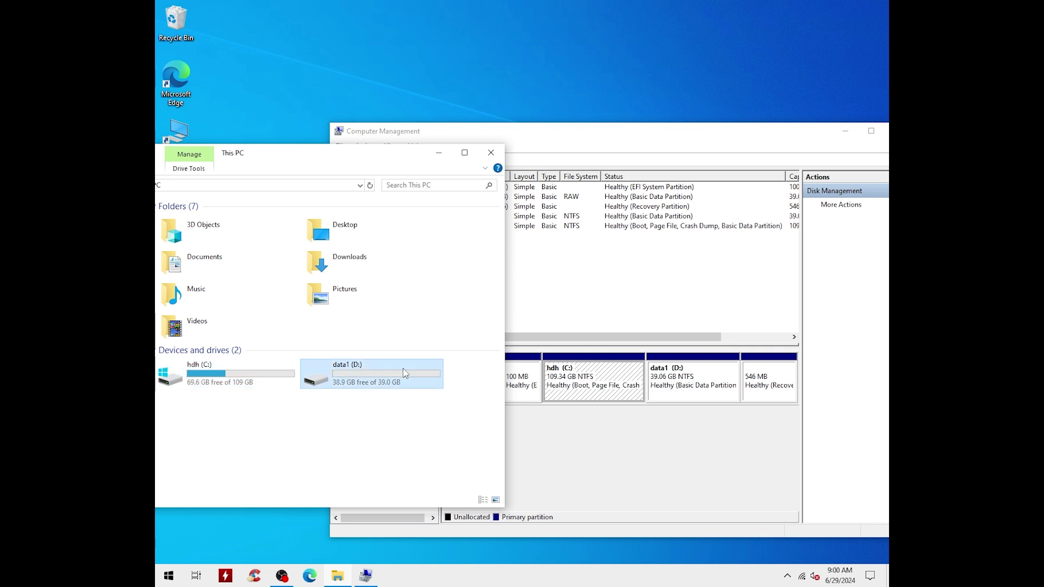
{"action": "left_click", "coordinate": [294, 425]}
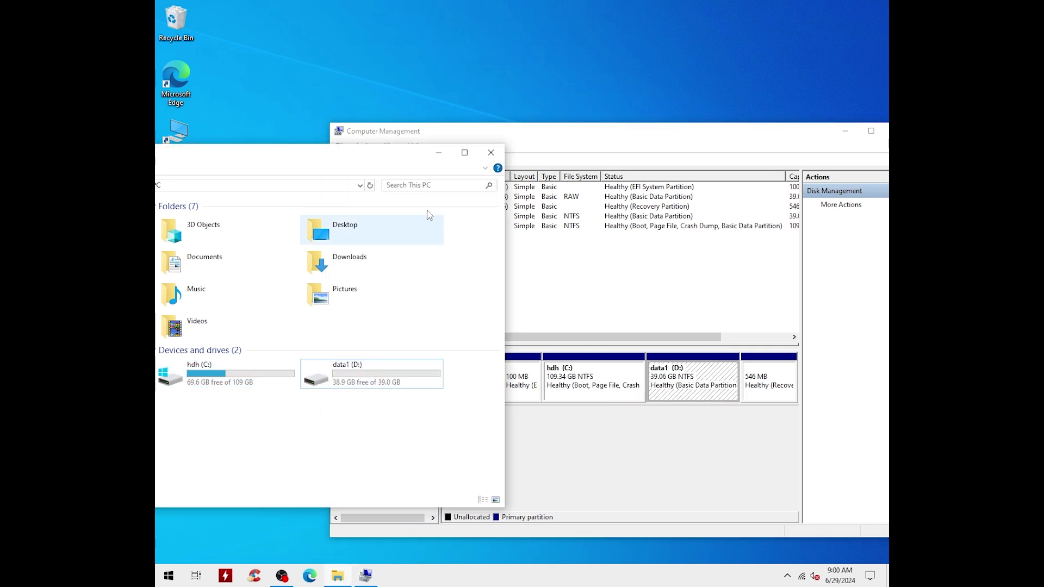
Clear File Explorer out of view and review the hdh (C:) and data1 (D:) partitions in Disk Management.
{"action": "left_click_drag", "start_coordinate": [333, 159], "coordinate": [585, 114]}
{"action": "left_click", "coordinate": [670, 162]}
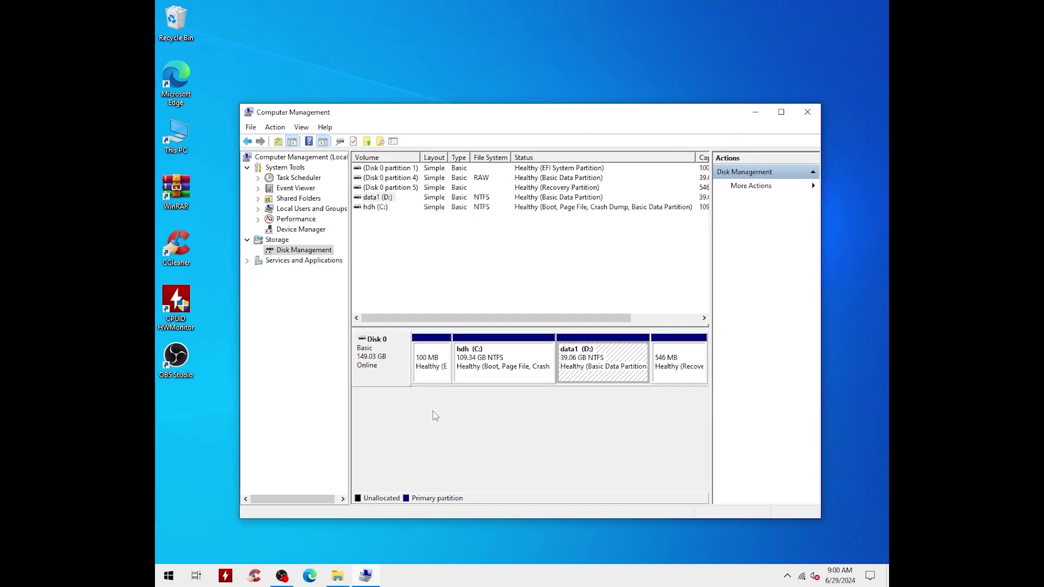
{"action": "left_click", "coordinate": [530, 373]}
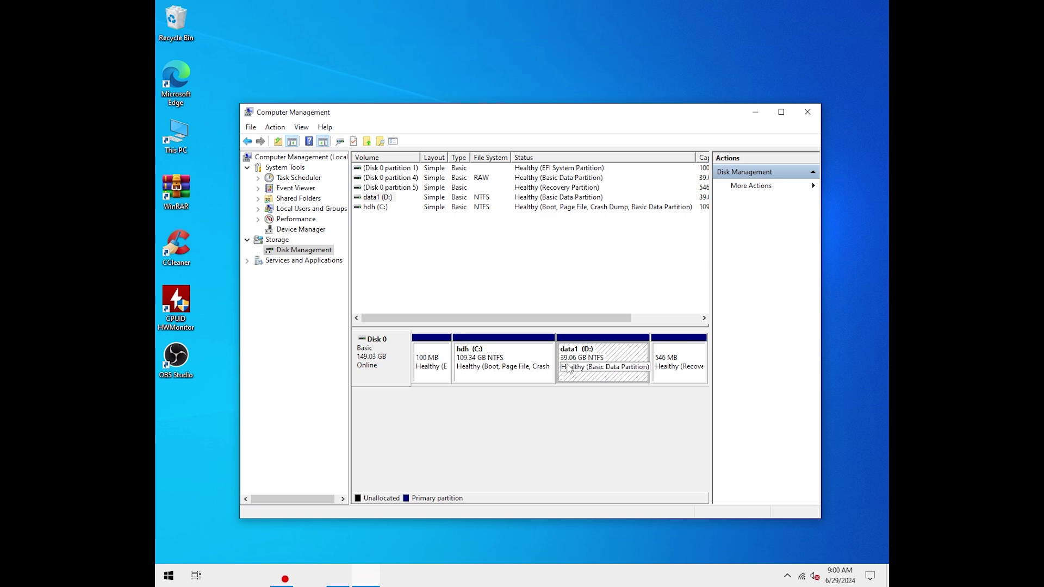
{"action": "left_click", "coordinate": [601, 366]}
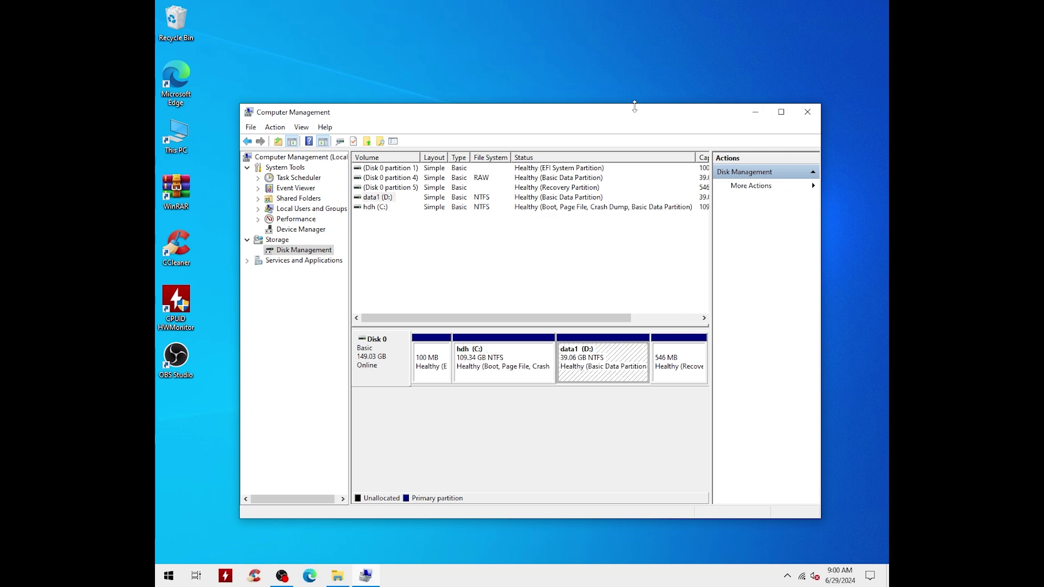
{"action": "mouse_move", "coordinate": [627, 110]}
{"action": "left_mouse_down"}
{"action": "mouse_move", "coordinate": [642, 98]}
{"action": "mouse_move", "coordinate": [630, 94]}
{"action": "left_mouse_up"}
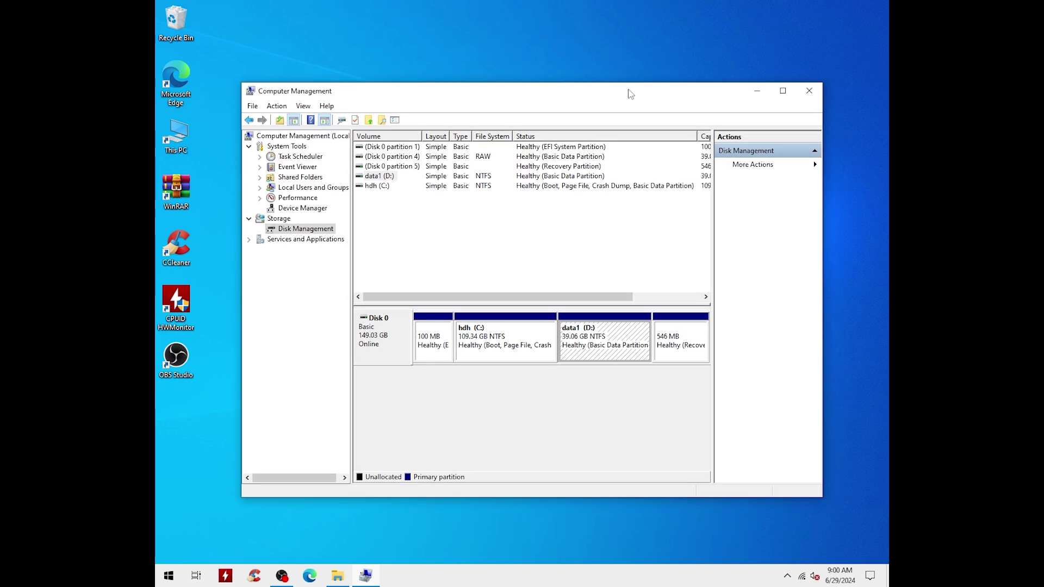